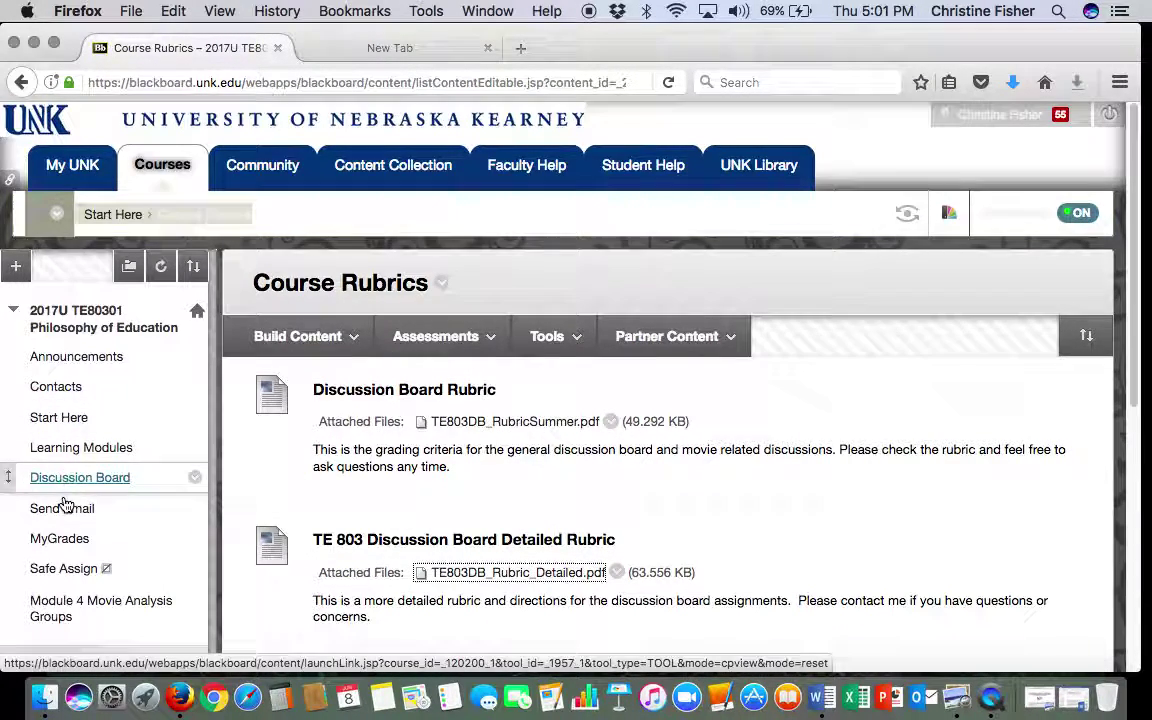
Go to the course Discussion Board and open Assignment Forum #1, Introduction and Orientation
{"action": "left_click", "coordinate": [68, 485]}
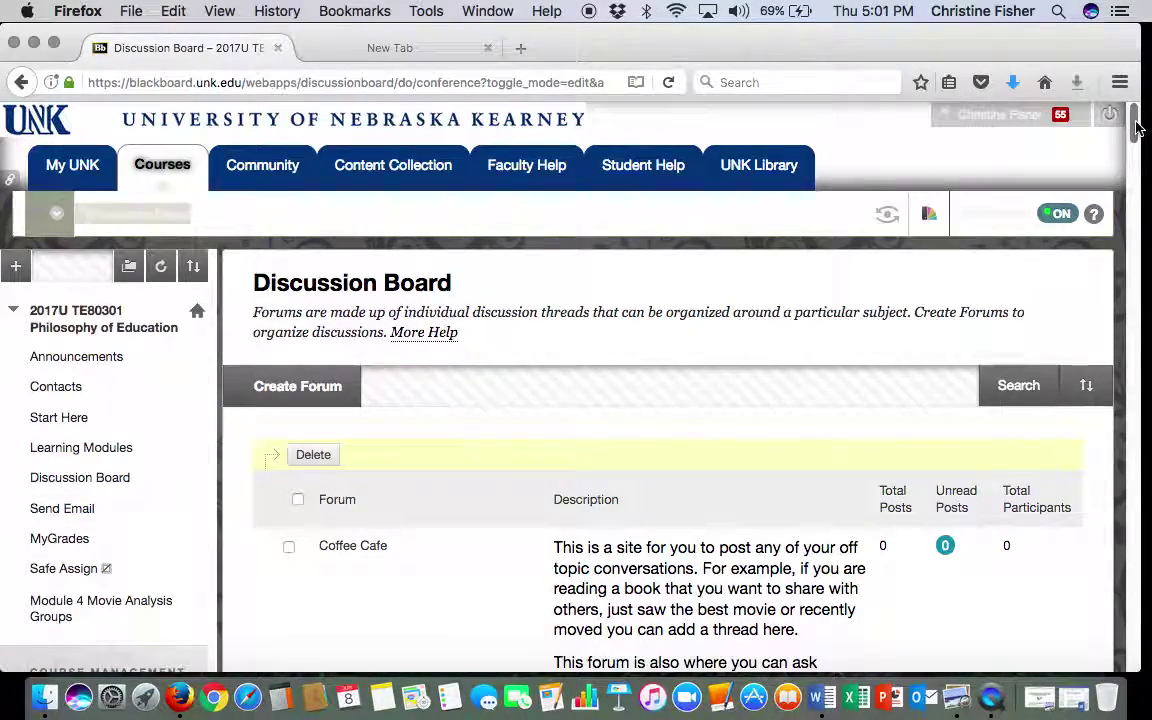
{"action": "left_click_drag", "start_coordinate": [1135, 122], "coordinate": [1133, 190]}
{"action": "scroll", "coordinate": [1133, 190], "scroll_direction": "up", "scroll_amount": 1}
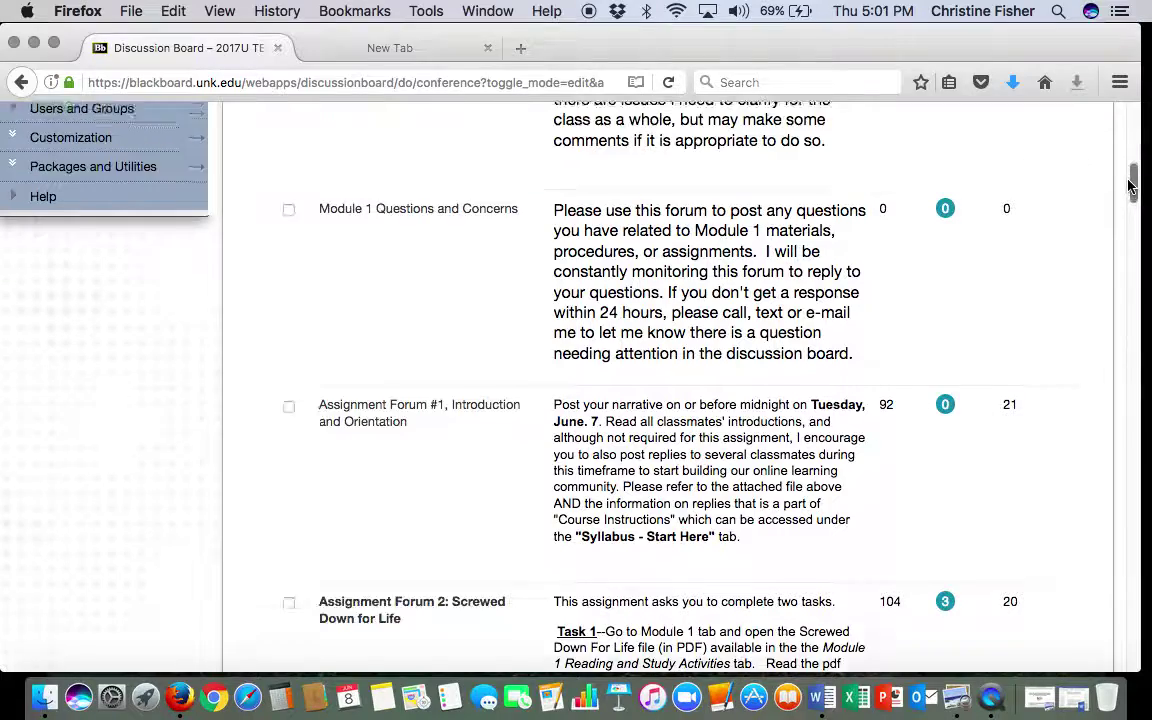
{"action": "left_click", "coordinate": [335, 445]}
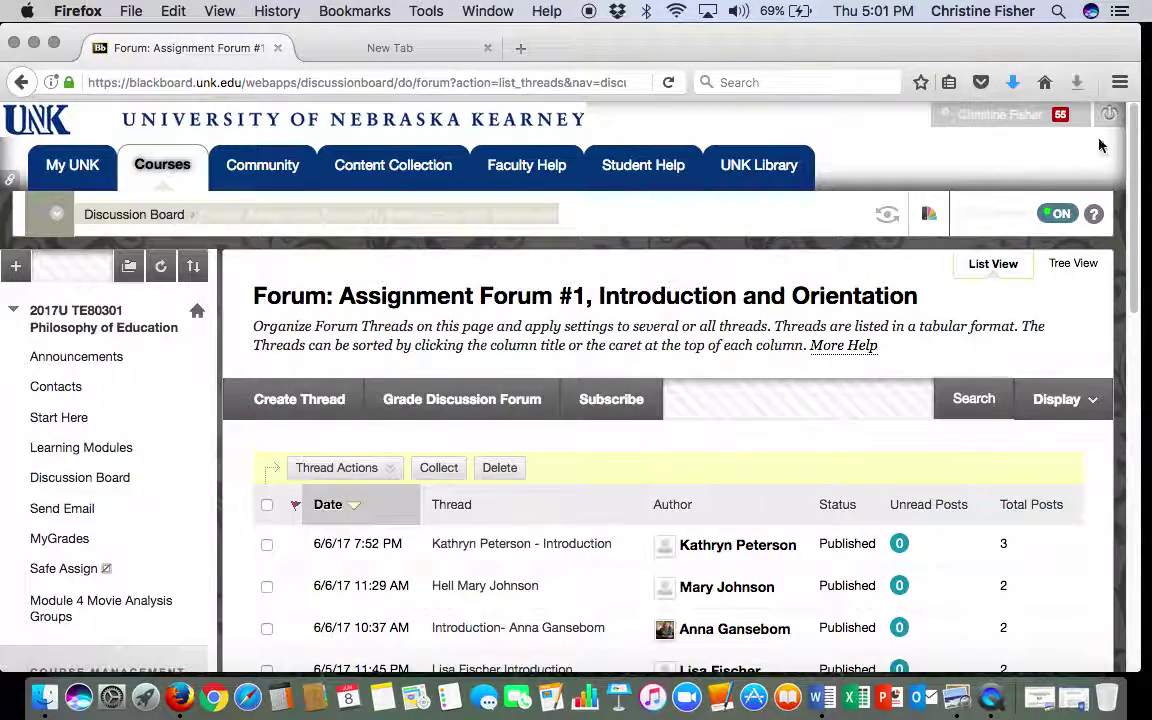
Open a classmate's introduction thread and read down to the end of the post
{"action": "left_click_drag", "start_coordinate": [1133, 145], "coordinate": [1133, 380]}
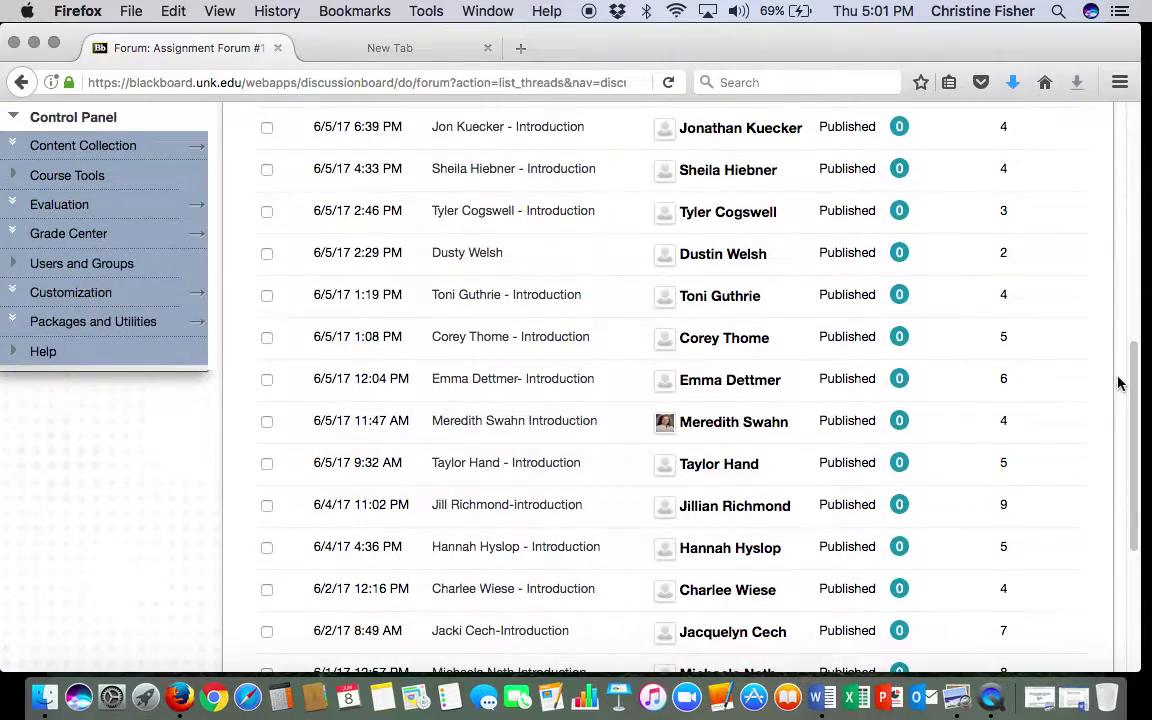
{"action": "left_click", "coordinate": [452, 297]}
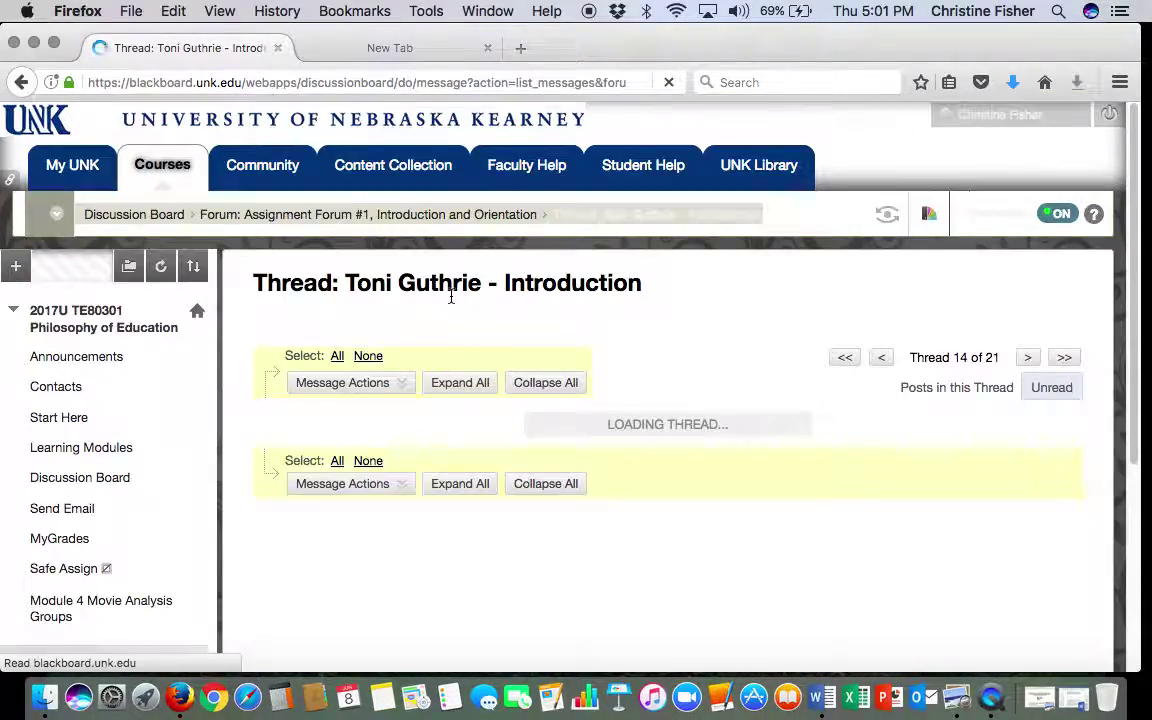
{"action": "left_click_drag", "start_coordinate": [1132, 130], "coordinate": [1130, 242]}
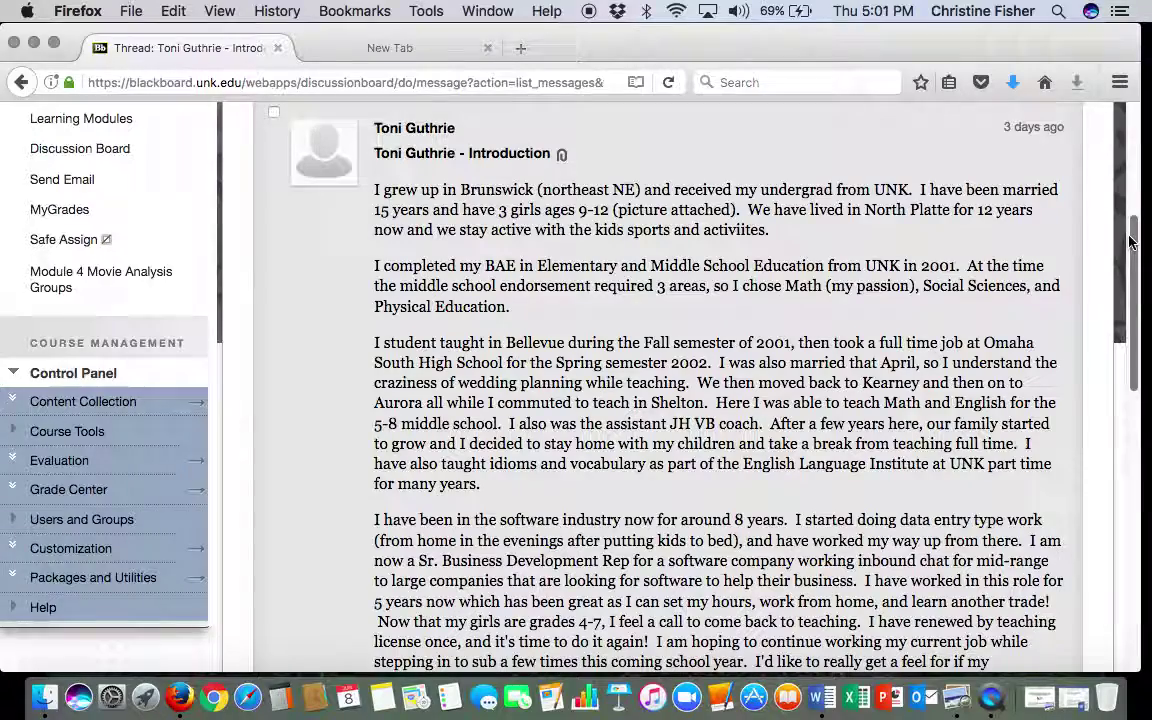
{"action": "left_click_drag", "start_coordinate": [1130, 242], "coordinate": [1128, 385]}
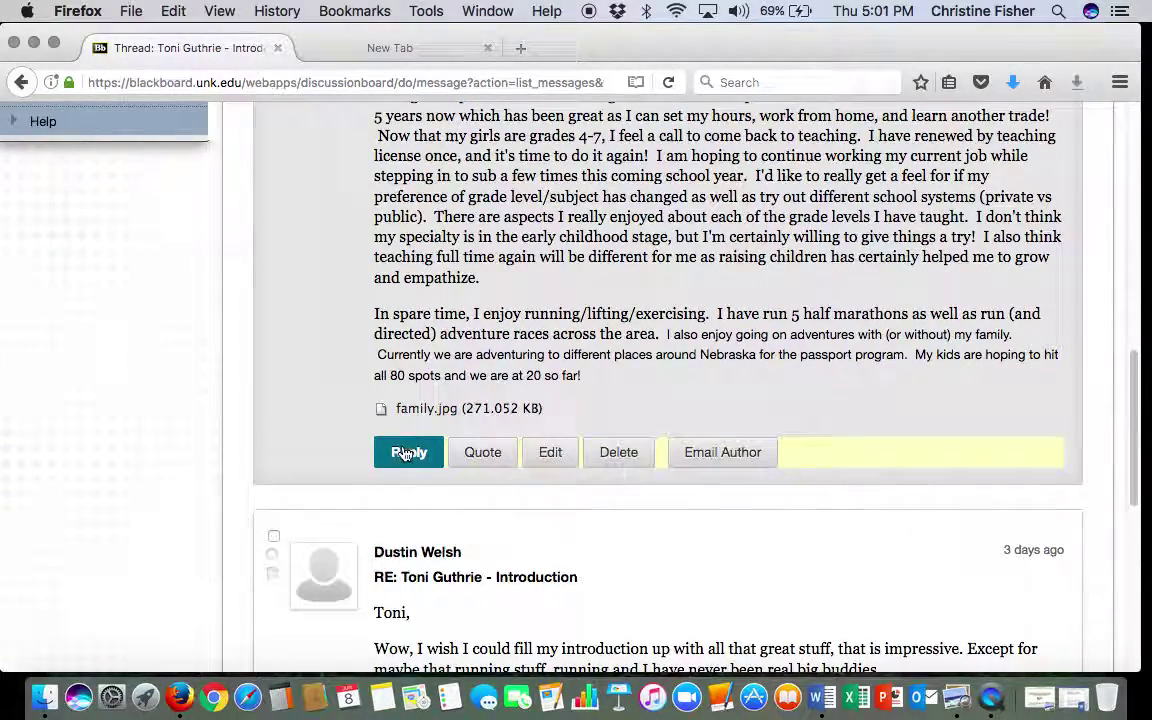
Start a reply and type the writer's surname with 'response to' at the start of the subject
{"action": "left_click", "coordinate": [405, 453]}
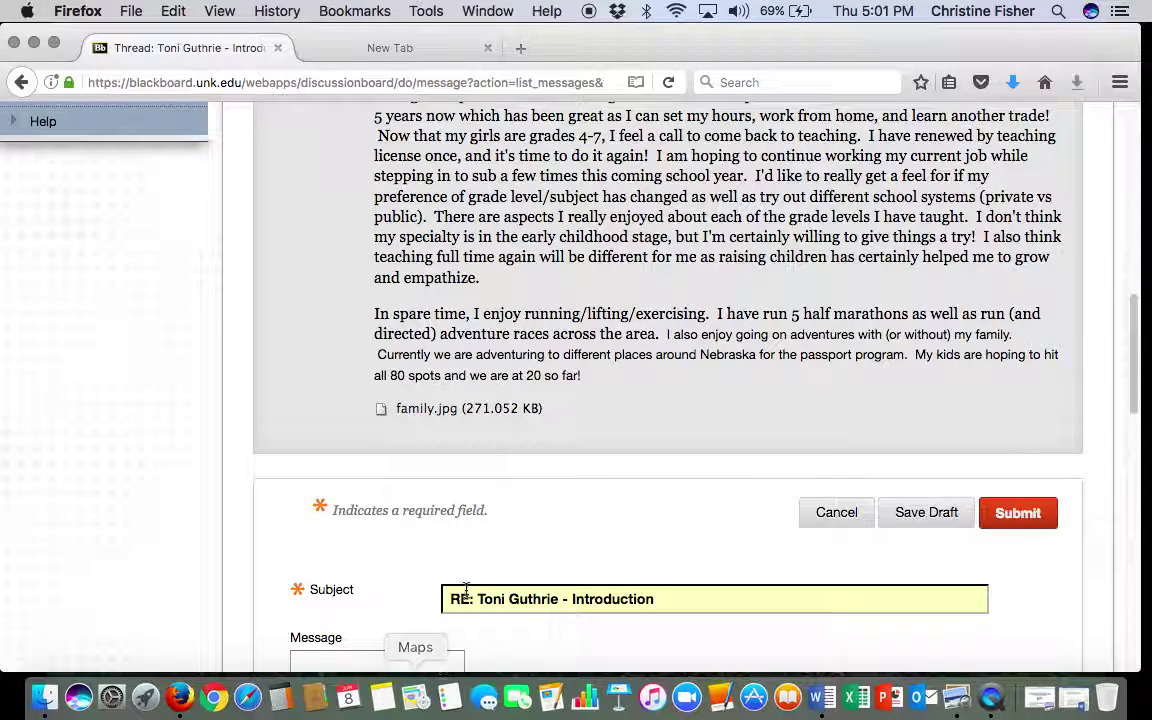
{"action": "scroll", "coordinate": [1134, 386], "scroll_direction": "down", "scroll_amount": 4}
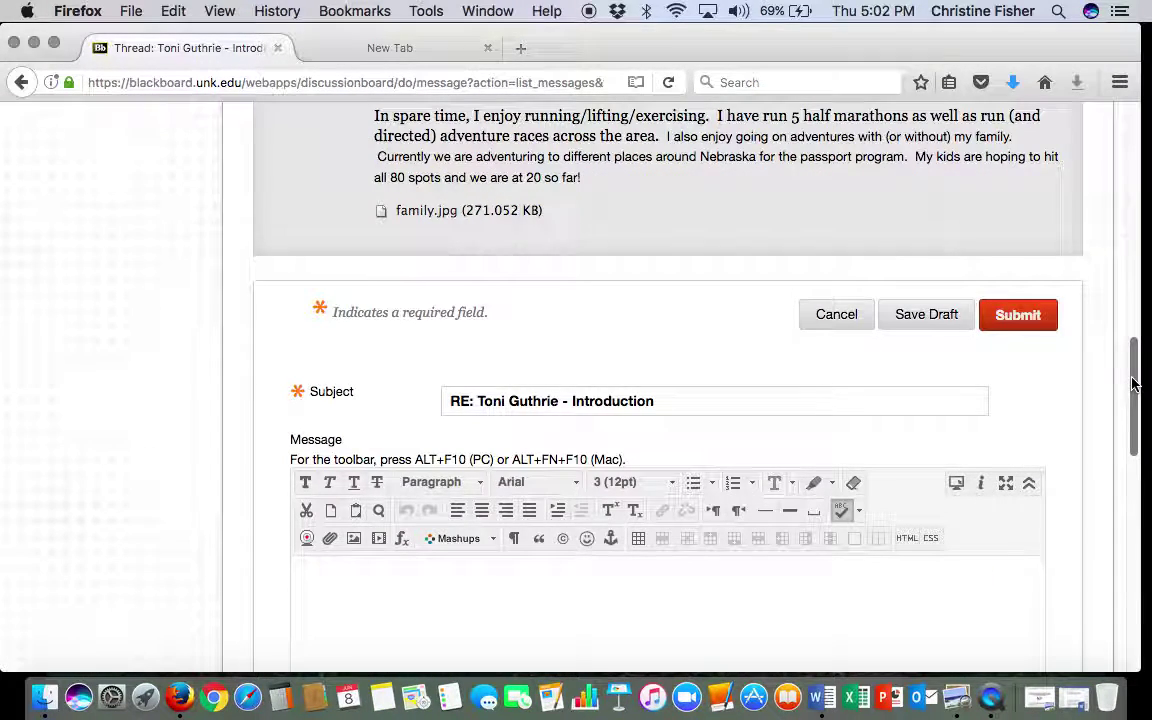
{"action": "left_click", "coordinate": [449, 400]}
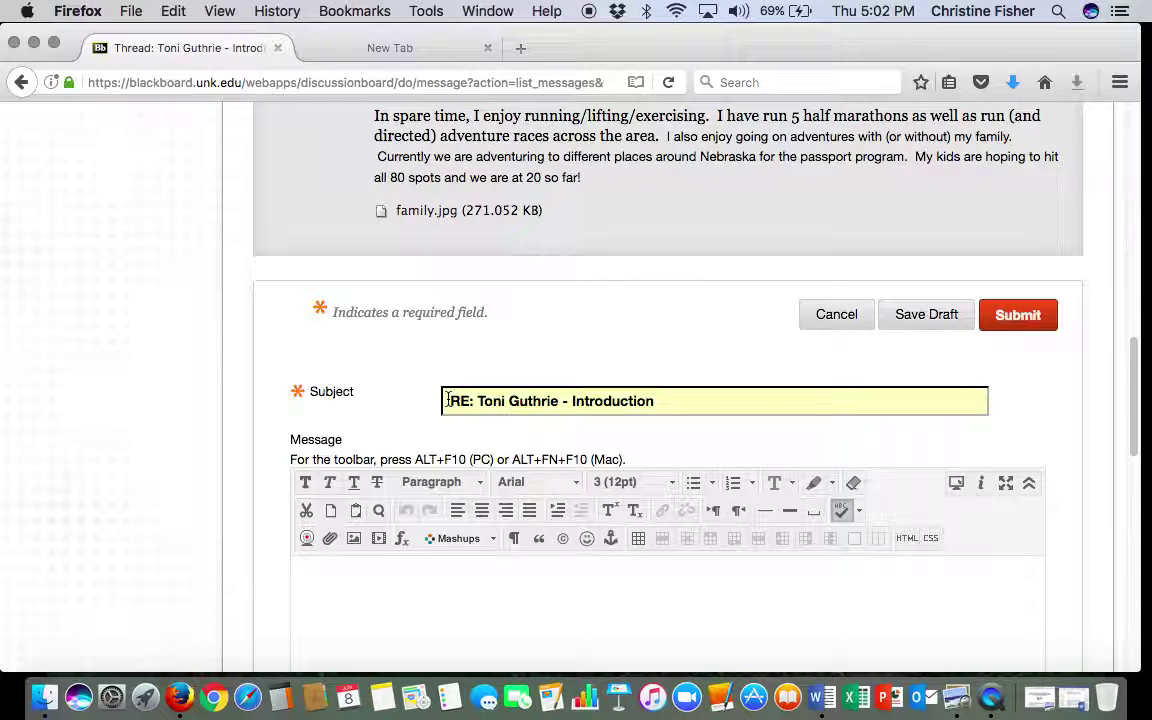
{"action": "type", "text": "Fisher"}
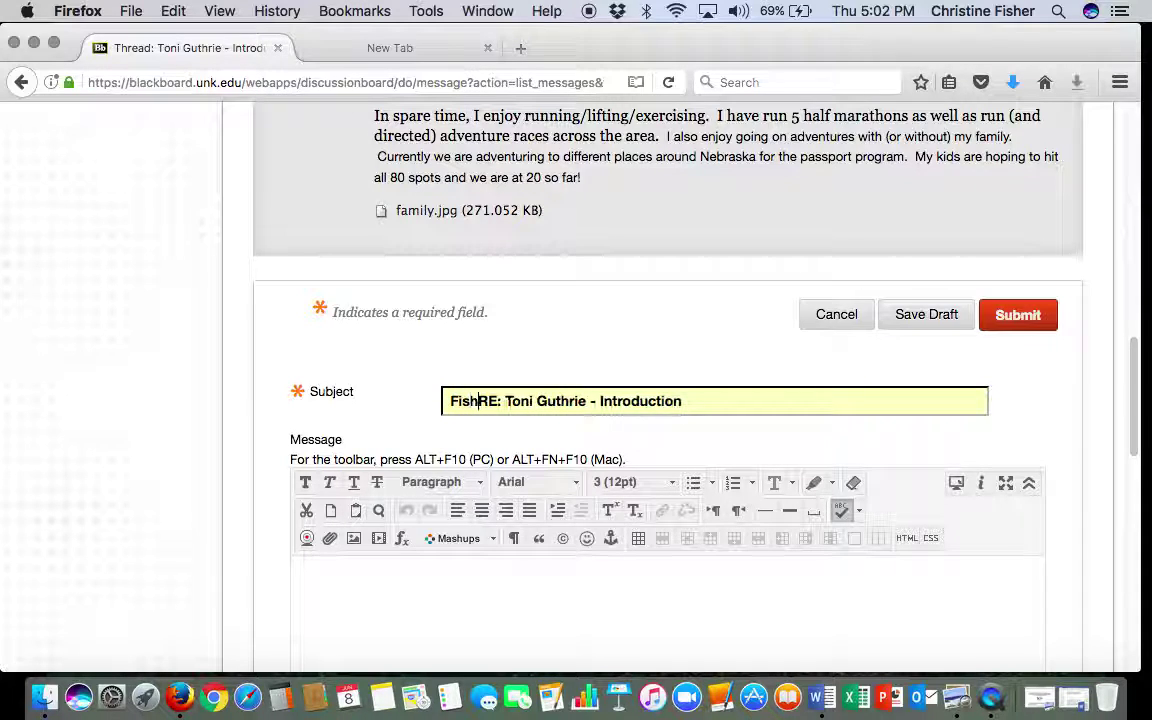
{"action": "type", "text": "'s respo"}
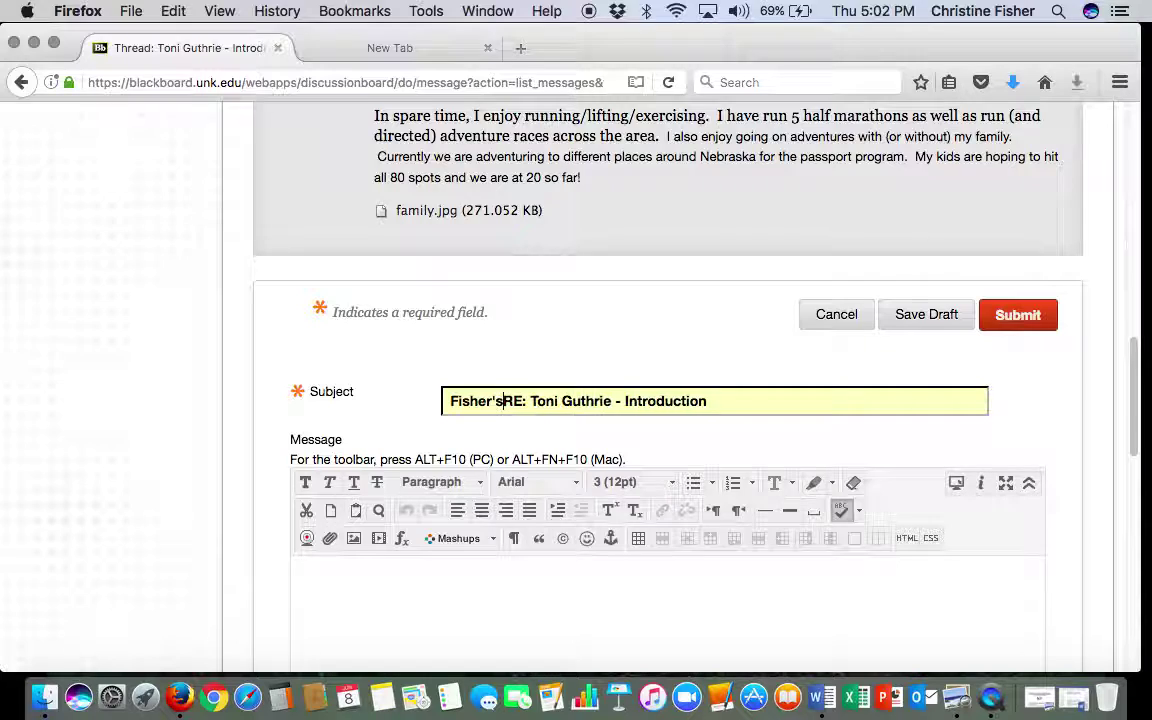
{"action": "type", "text": "nse to"}
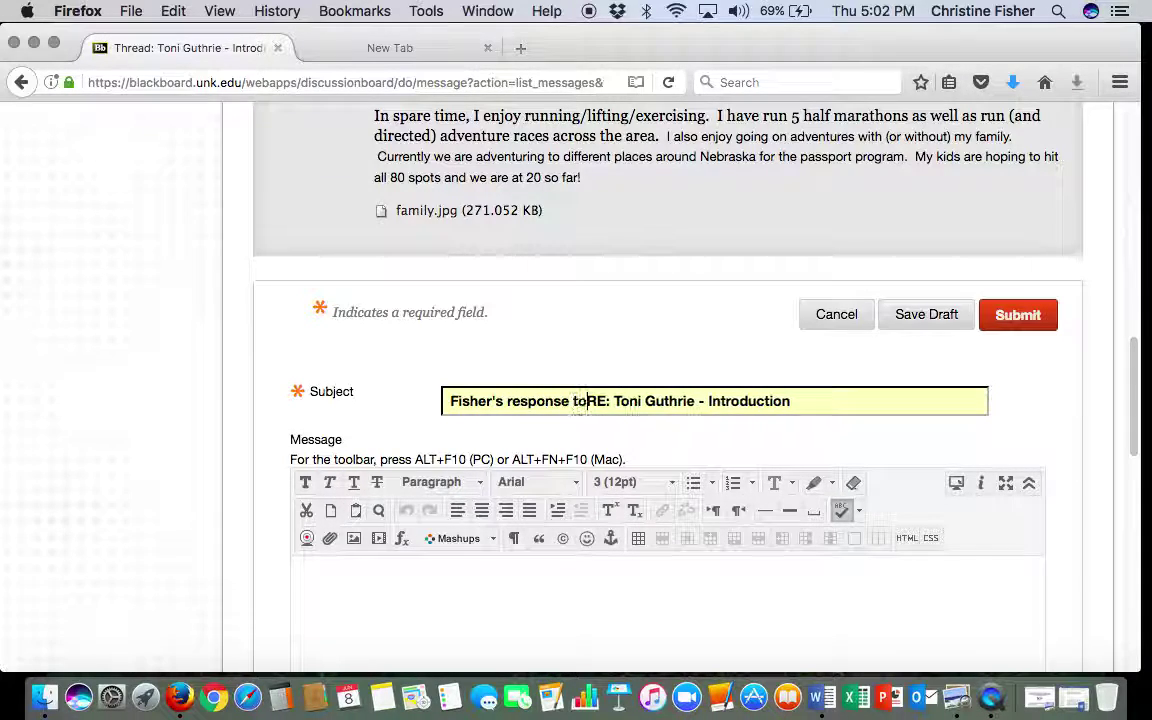
{"action": "scroll", "coordinate": [453, 411], "scroll_direction": "down", "scroll_amount": 1}
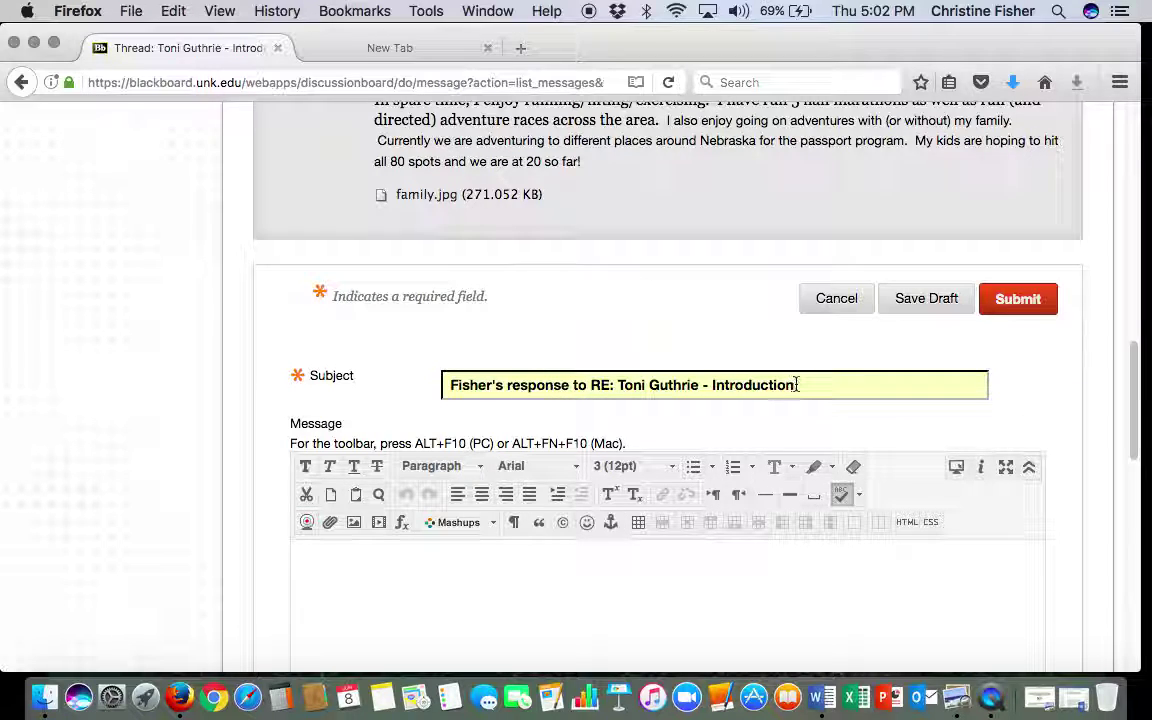
Trim the subject to just the surname plus 'response' and move into the message body
{"action": "left_click_drag", "start_coordinate": [798, 385], "coordinate": [569, 385]}
{"action": "key", "text": "BackSpace"}
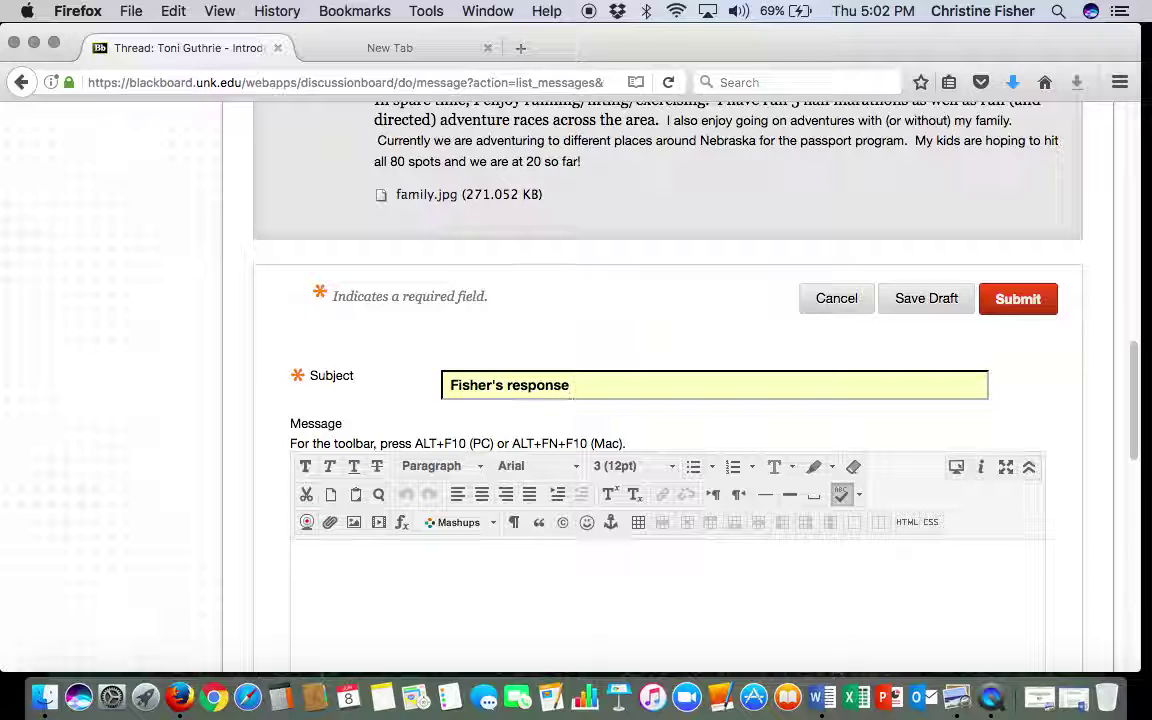
{"action": "left_click", "coordinate": [504, 386]}
{"action": "key", "text": "BackSpace"}
{"action": "key", "text": "BackSpace"}
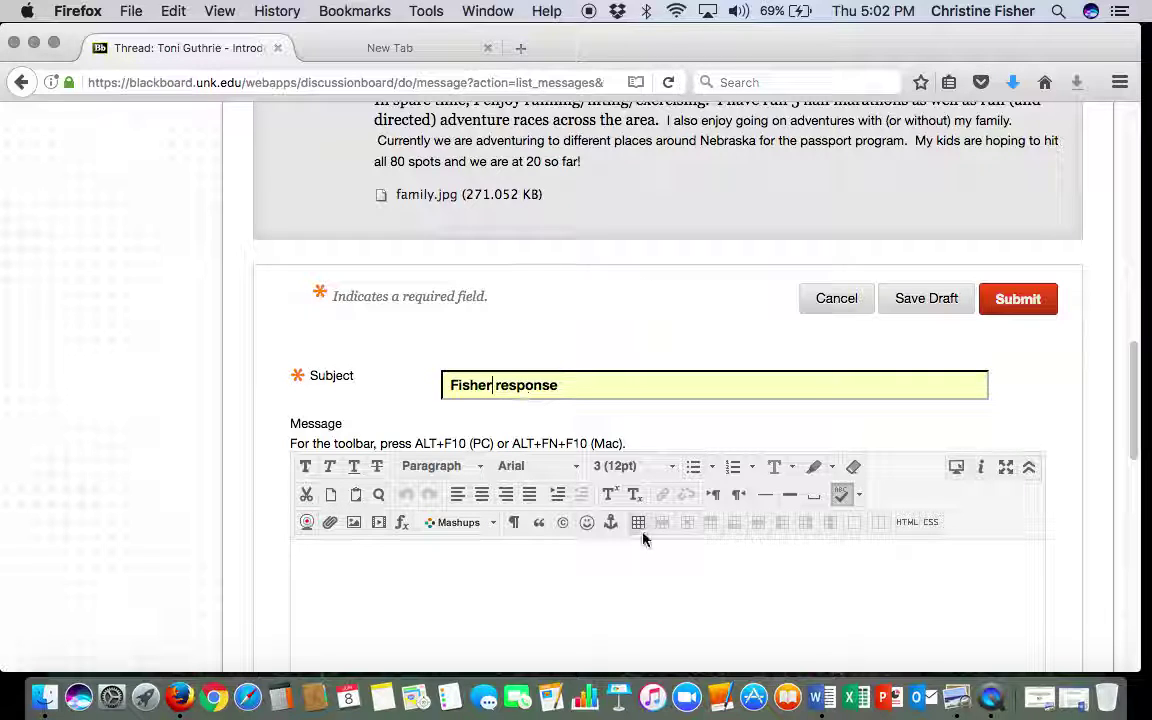
{"action": "left_click", "coordinate": [551, 603]}
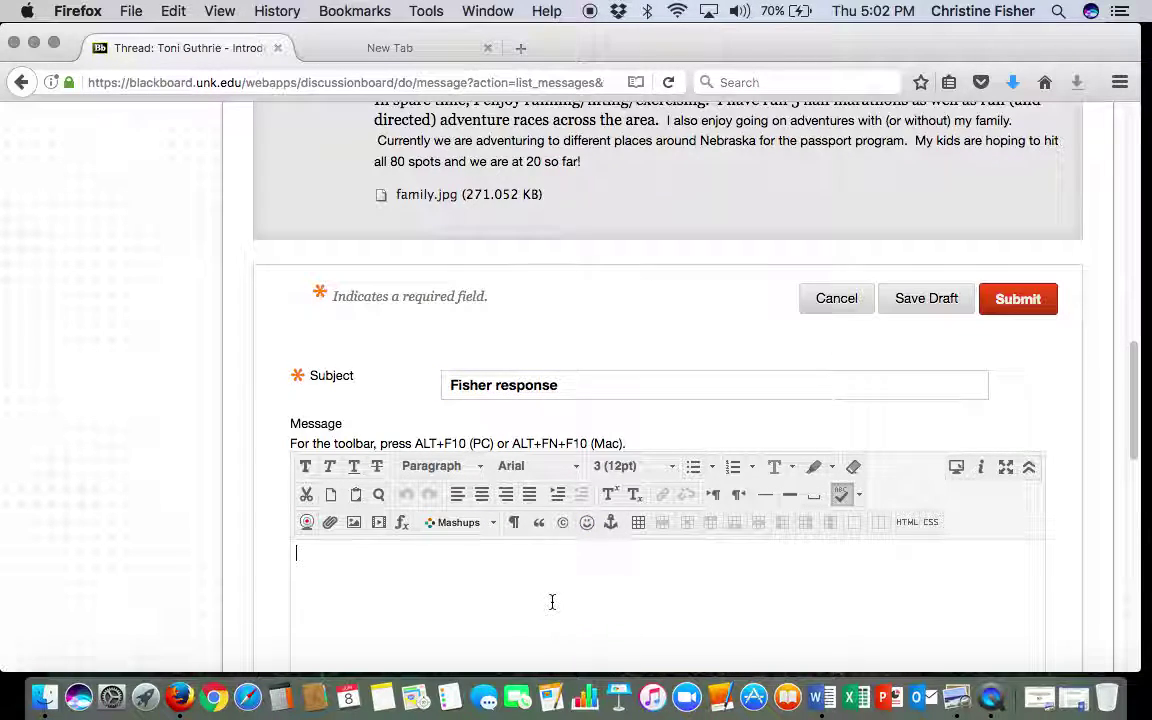
Review the Posting of Replies section in the TE 803 Course Instructions document, then close it
{"action": "left_click", "coordinate": [1084, 697]}
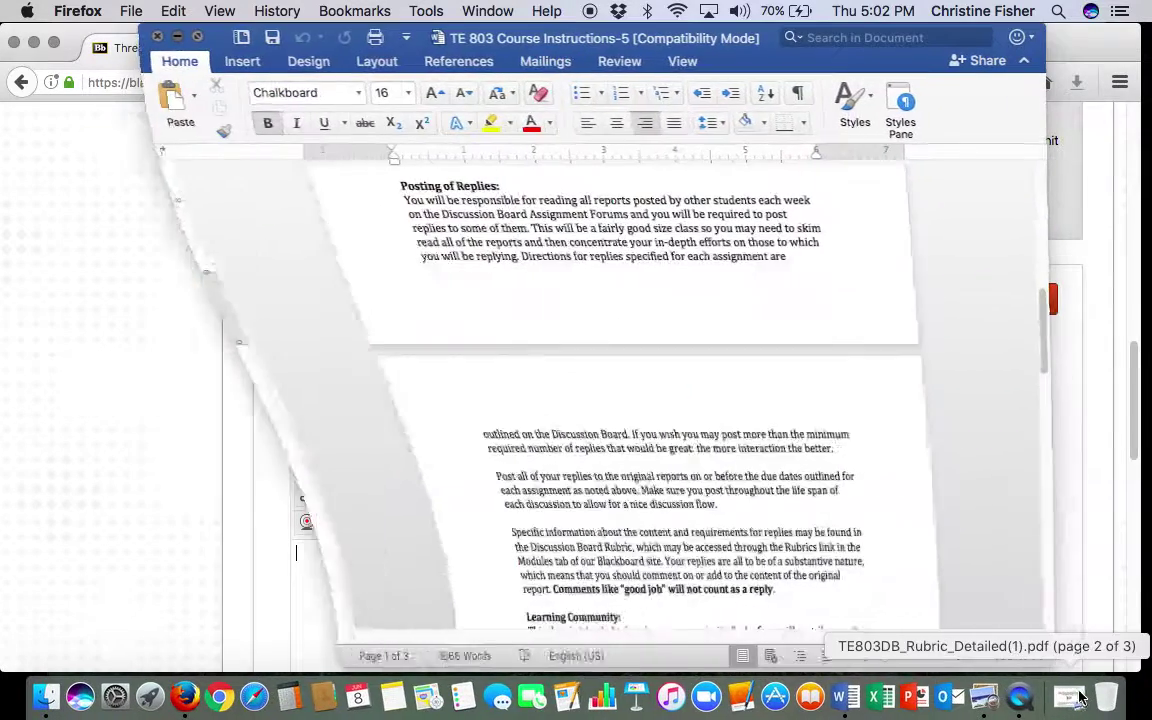
{"action": "left_click_drag", "start_coordinate": [1041, 303], "coordinate": [1016, 244]}
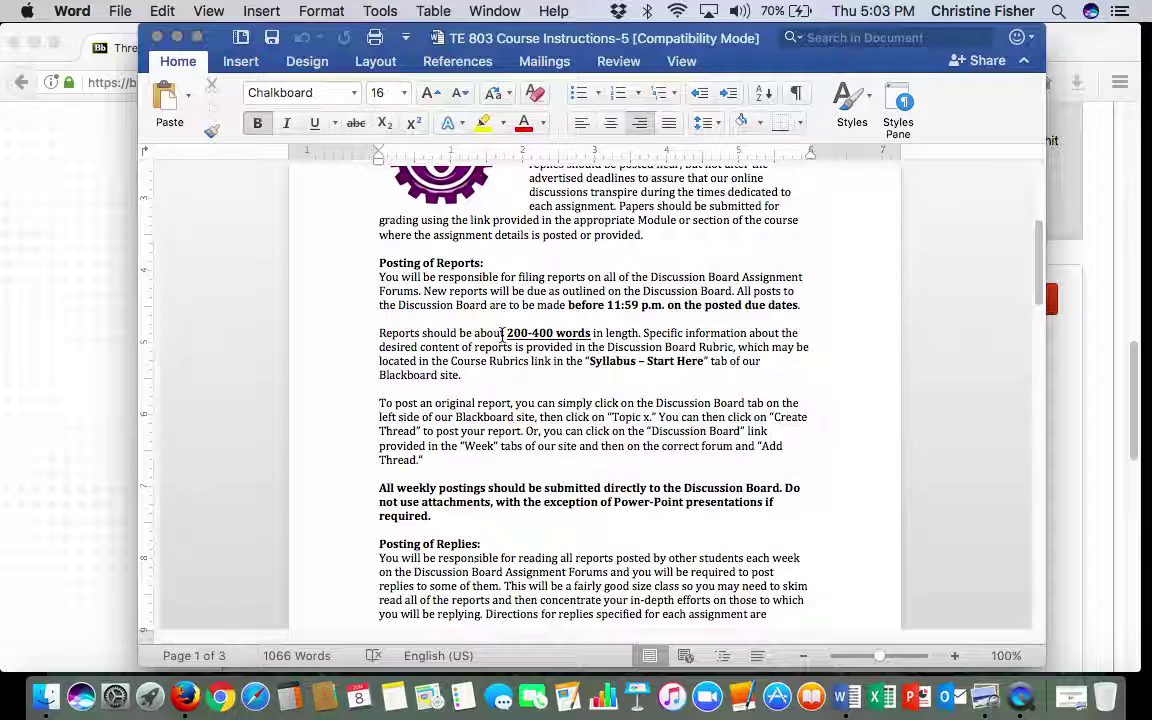
{"action": "left_click", "coordinate": [157, 38]}
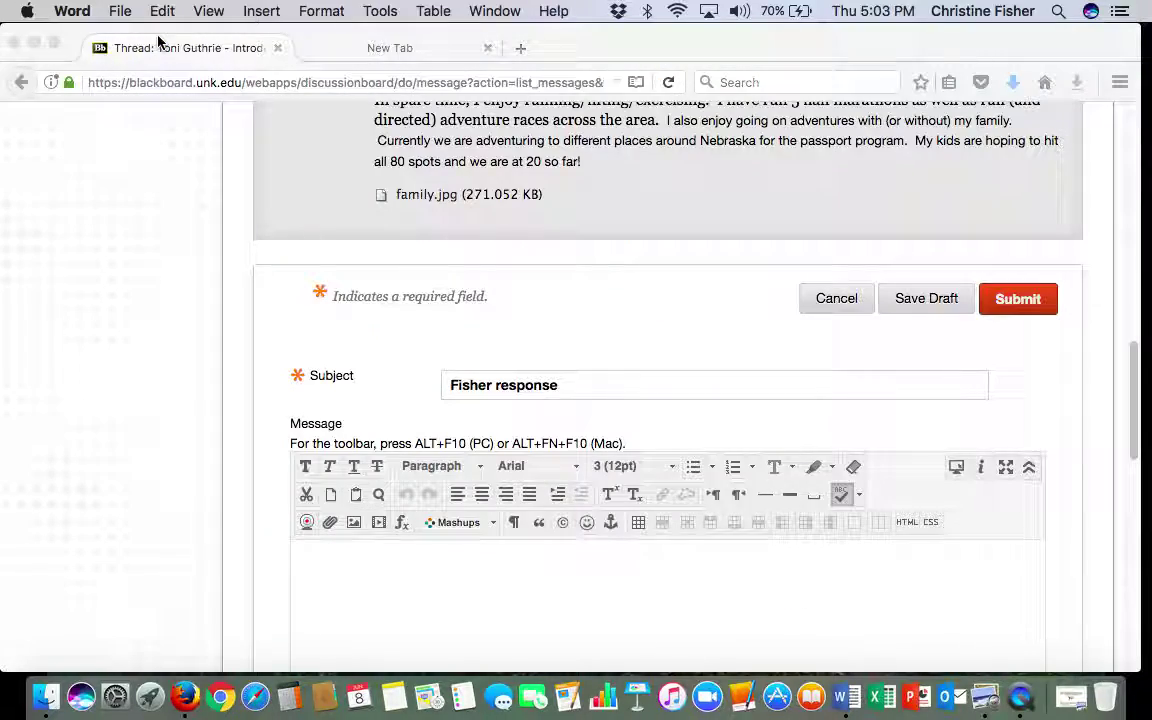
Read the reply-labeling rule in TE803DB_Rubric_Detailed(1).pdf, then close the rubric
{"action": "left_click", "coordinate": [1066, 700]}
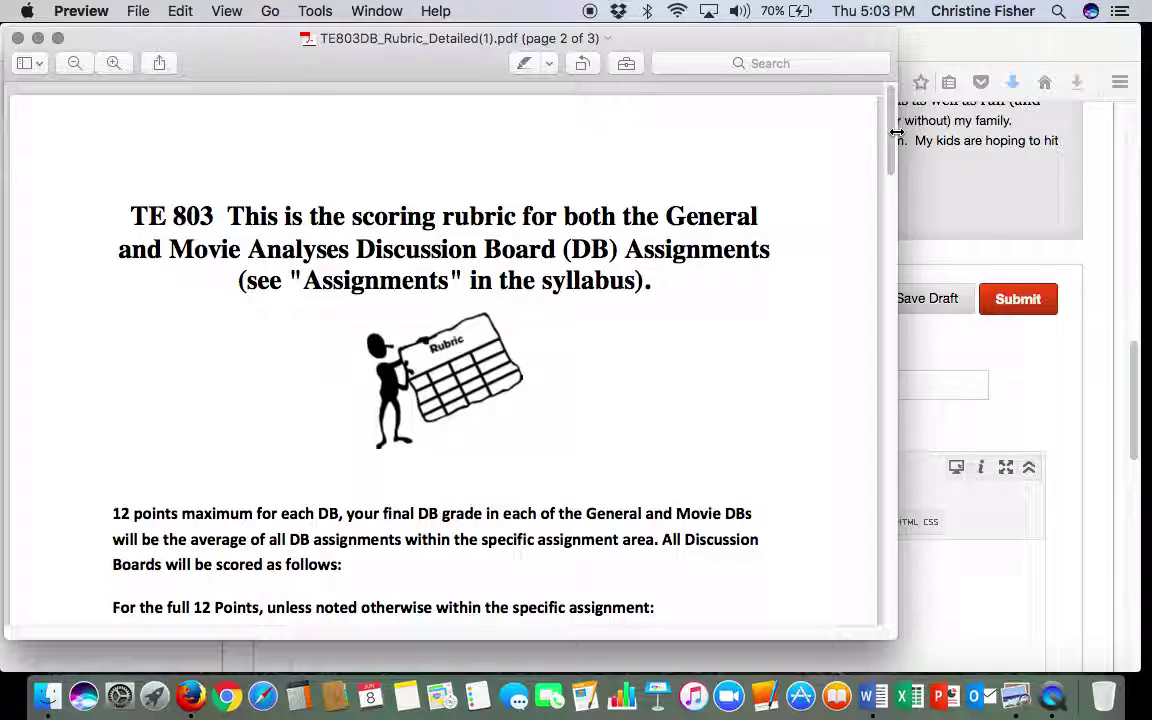
{"action": "left_click_drag", "start_coordinate": [888, 134], "coordinate": [873, 210]}
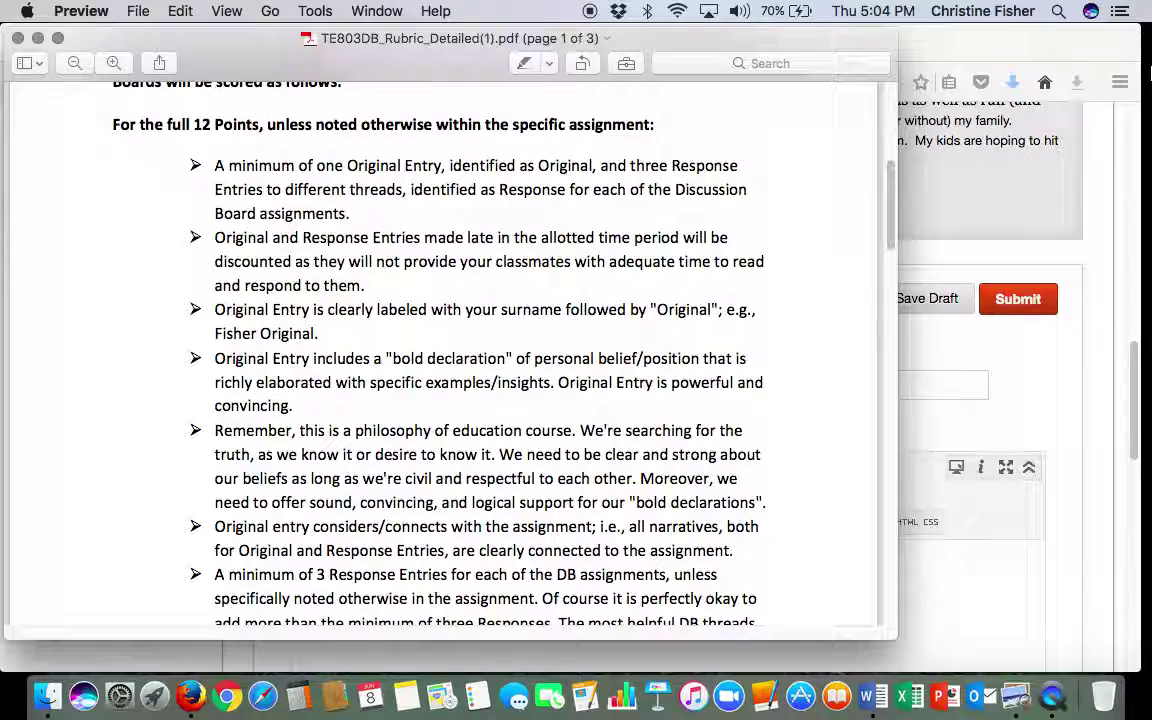
{"action": "left_click_drag", "start_coordinate": [887, 185], "coordinate": [887, 306]}
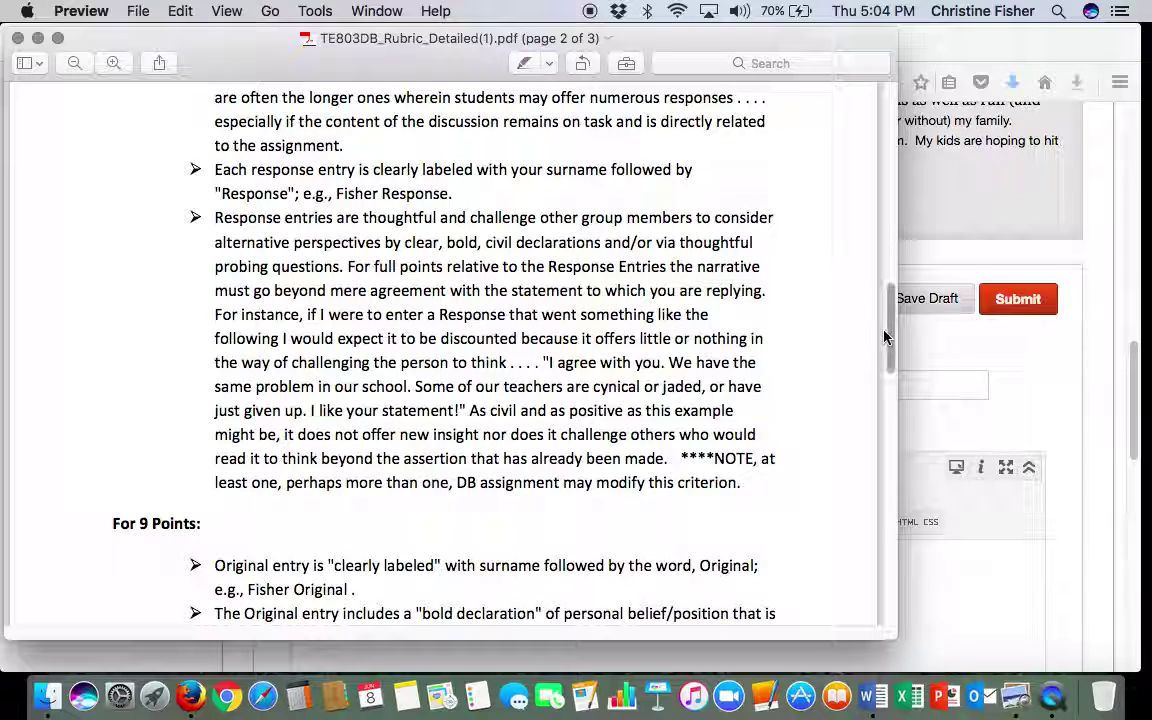
{"action": "left_click_drag", "start_coordinate": [886, 329], "coordinate": [872, 45]}
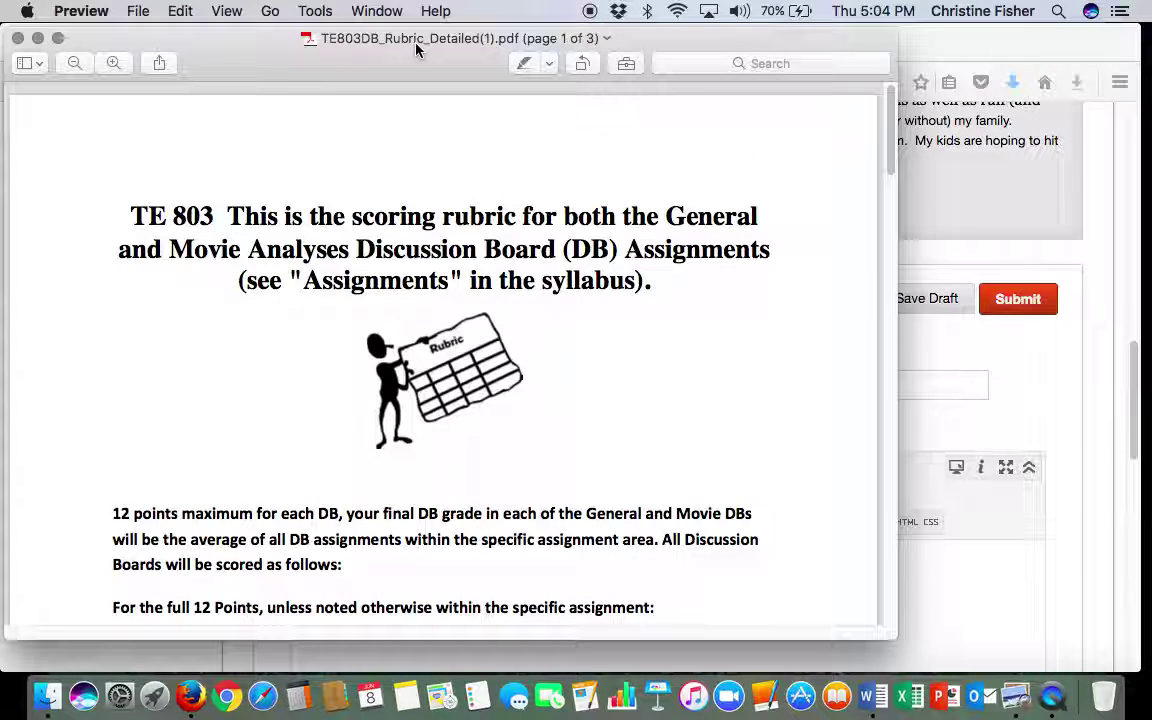
{"action": "left_click", "coordinate": [18, 40]}
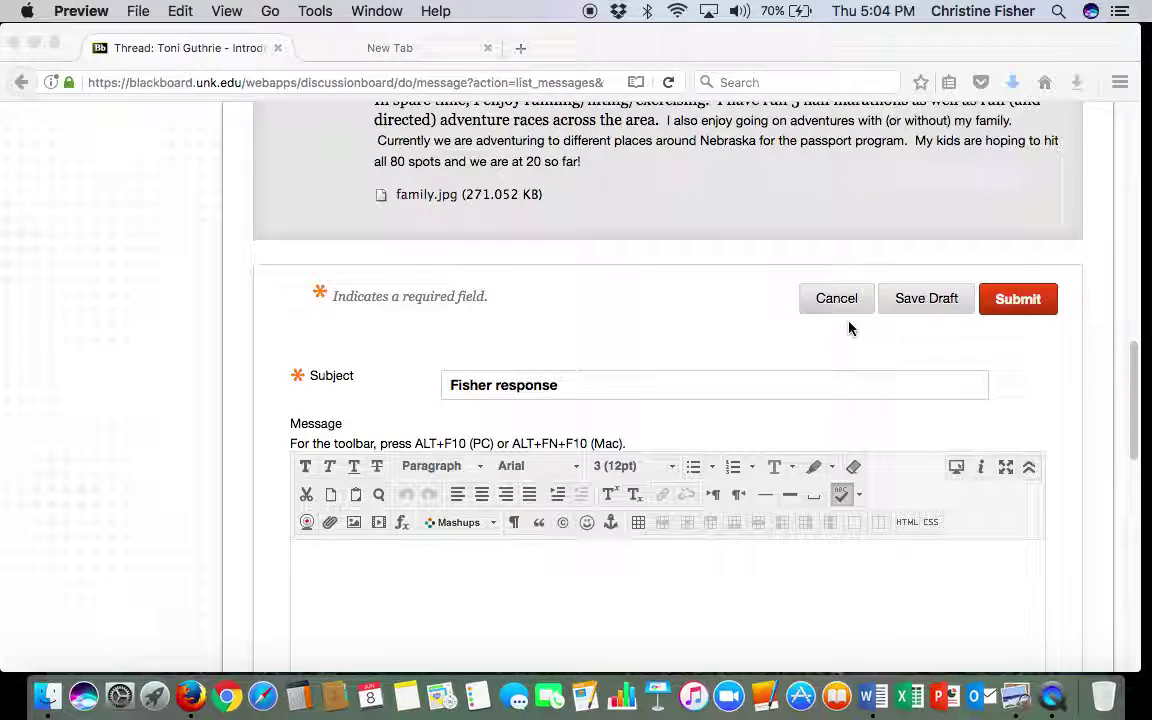
{"action": "left_click", "coordinate": [1053, 696]}
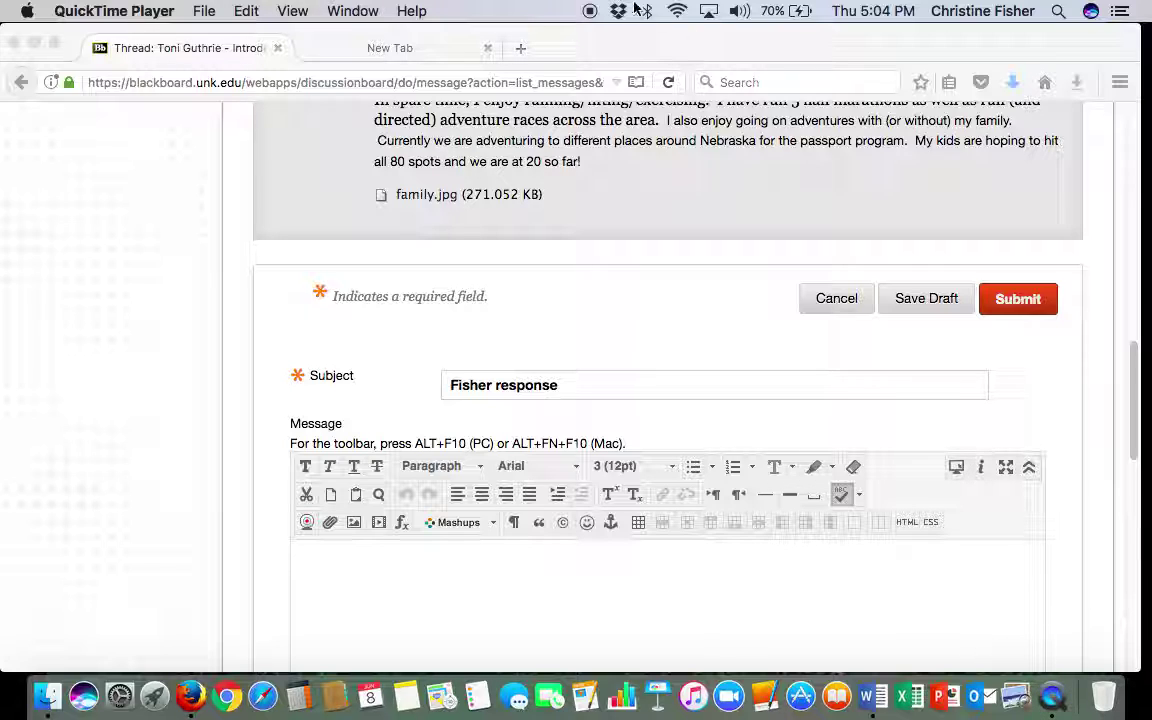